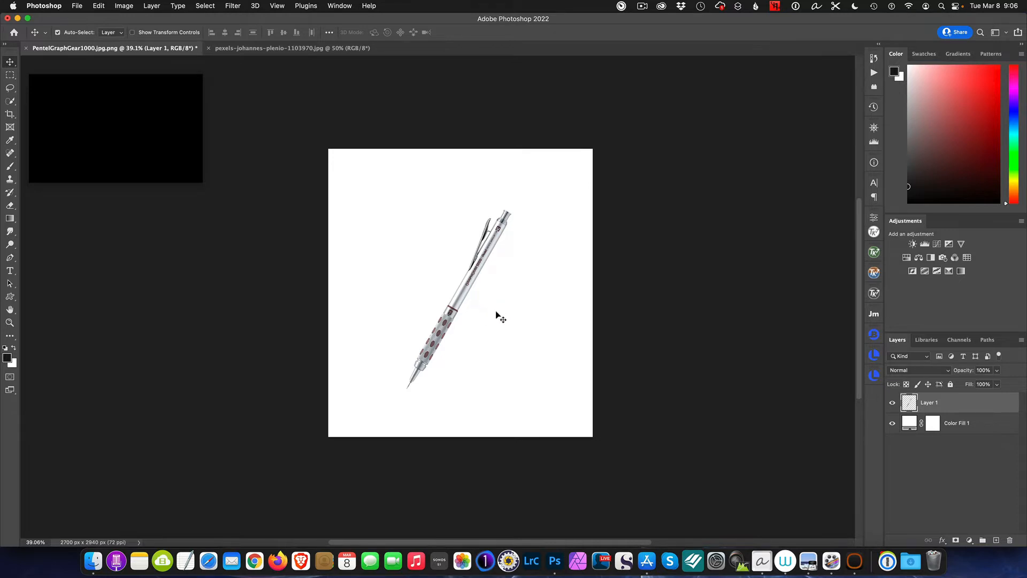
Step: Examine the mechanical pencil image up close, and look over the blue abstract background image in the other open document
{"action": "key", "text": "super+1"}
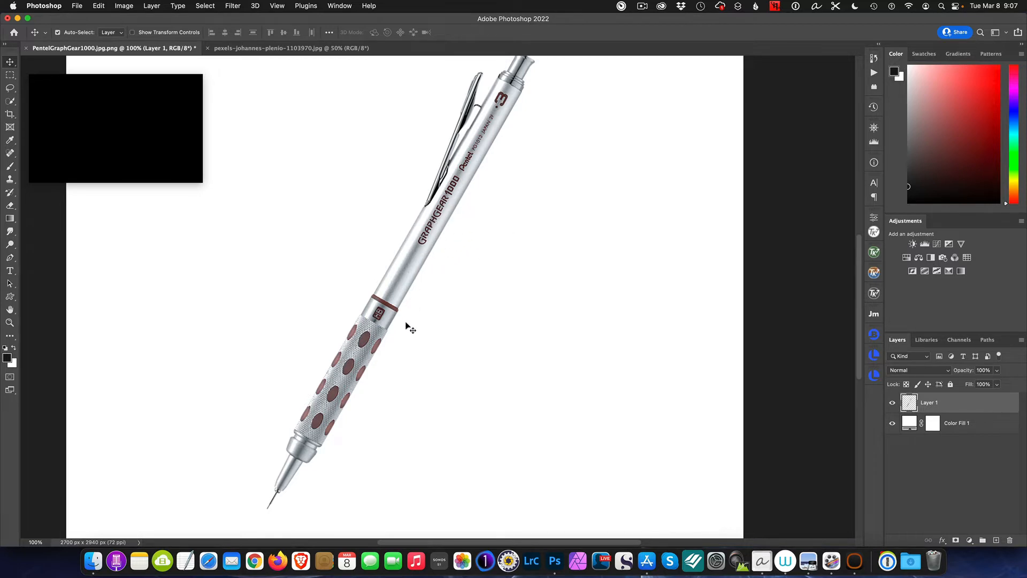
{"action": "scroll", "coordinate": [493, 320], "scroll_direction": "down", "scroll_amount": 2}
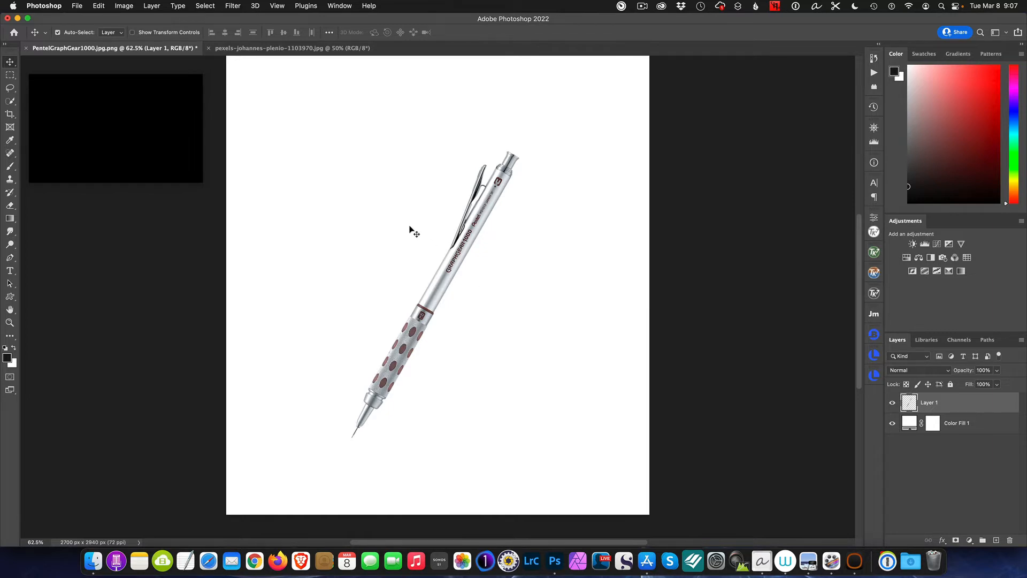
{"action": "left_click", "coordinate": [309, 48]}
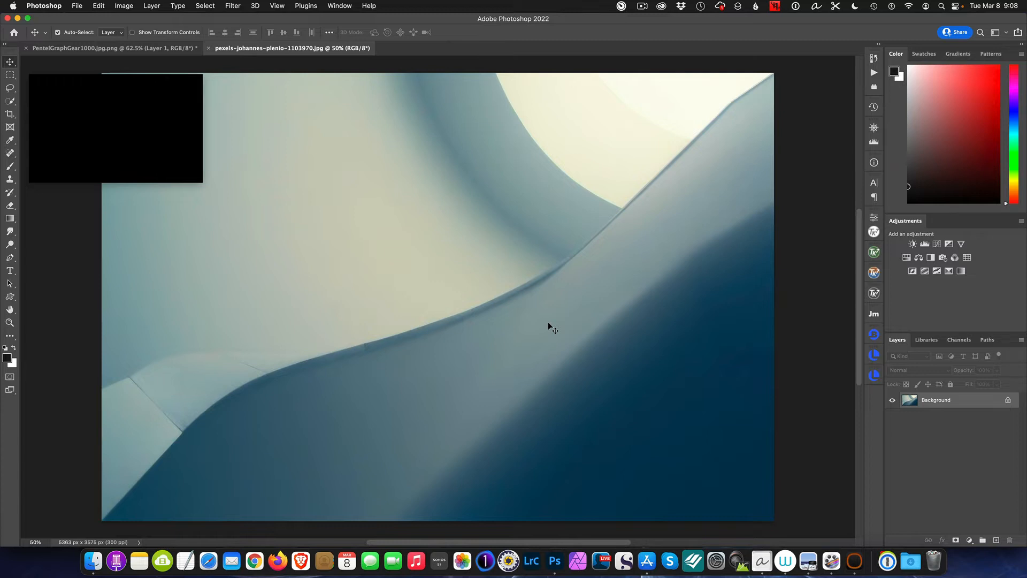
{"action": "left_click", "coordinate": [154, 49]}
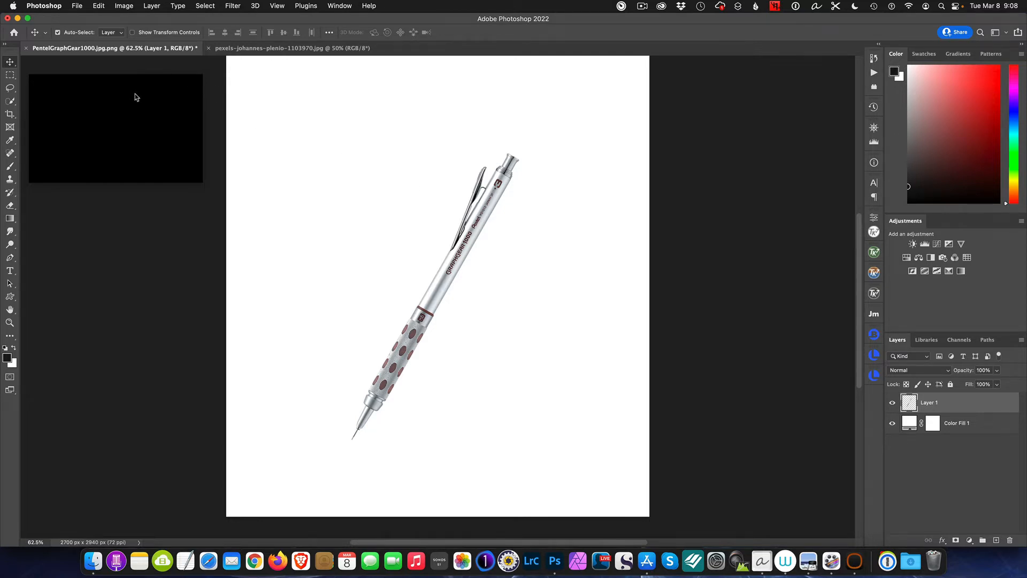
Step: Switch to Timer RH and start a 2-minute countdown
{"action": "left_click", "coordinate": [123, 83]}
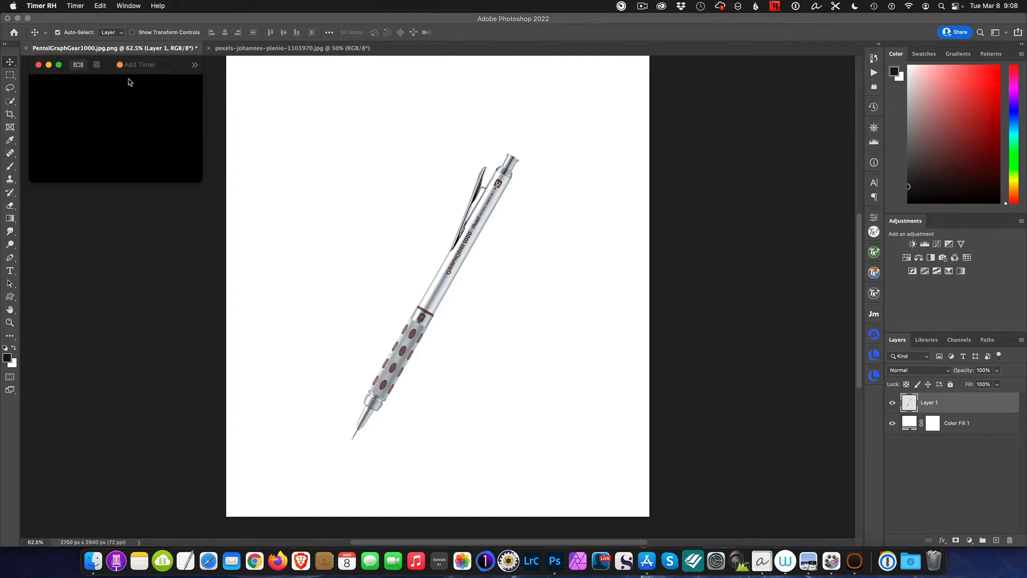
{"action": "left_click", "coordinate": [150, 65]}
{"action": "type", "text": "2 min"}
{"action": "key", "text": "Return"}
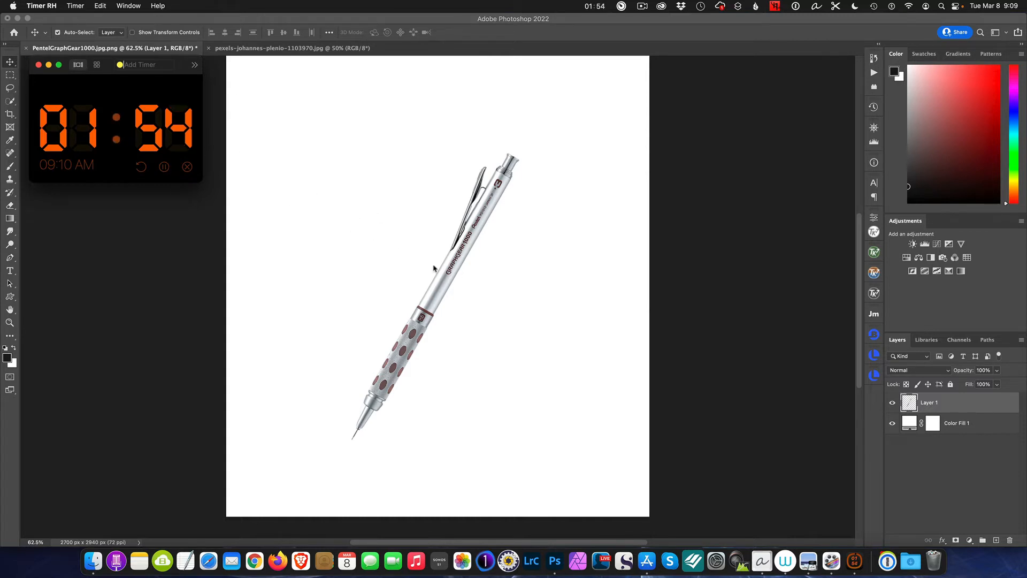
Step: Switch back to Photoshop, copy the pencil layer into the abstract background document, and position it over the diagonal edge right of centre
{"action": "left_click", "coordinate": [451, 274]}
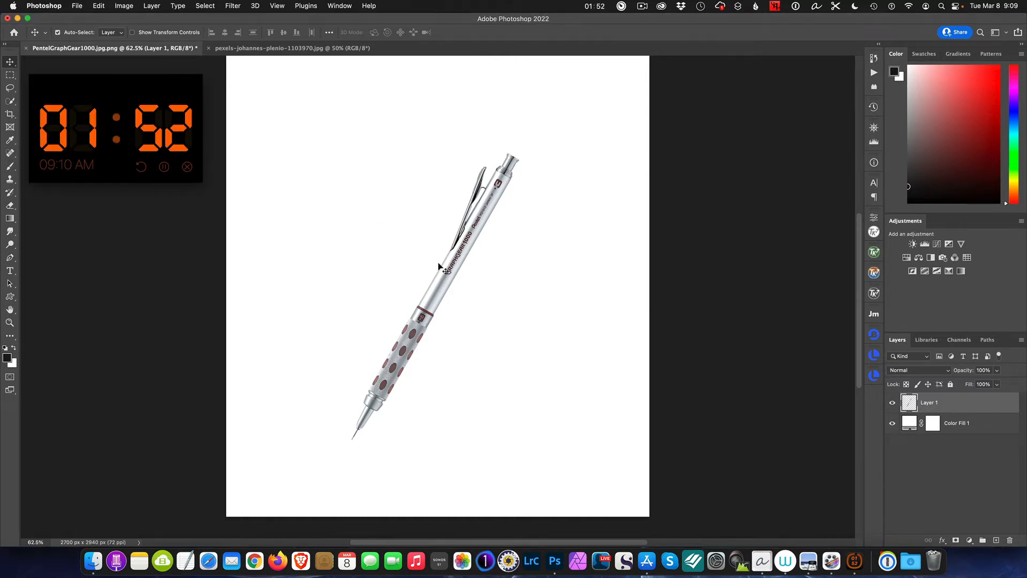
{"action": "mouse_move", "coordinate": [445, 272]}
{"action": "left_mouse_down"}
{"action": "mouse_move", "coordinate": [348, 128]}
{"action": "mouse_move", "coordinate": [321, 55]}
{"action": "mouse_move", "coordinate": [227, 47]}
{"action": "mouse_move", "coordinate": [424, 336]}
{"action": "mouse_move", "coordinate": [484, 349]}
{"action": "left_mouse_up"}
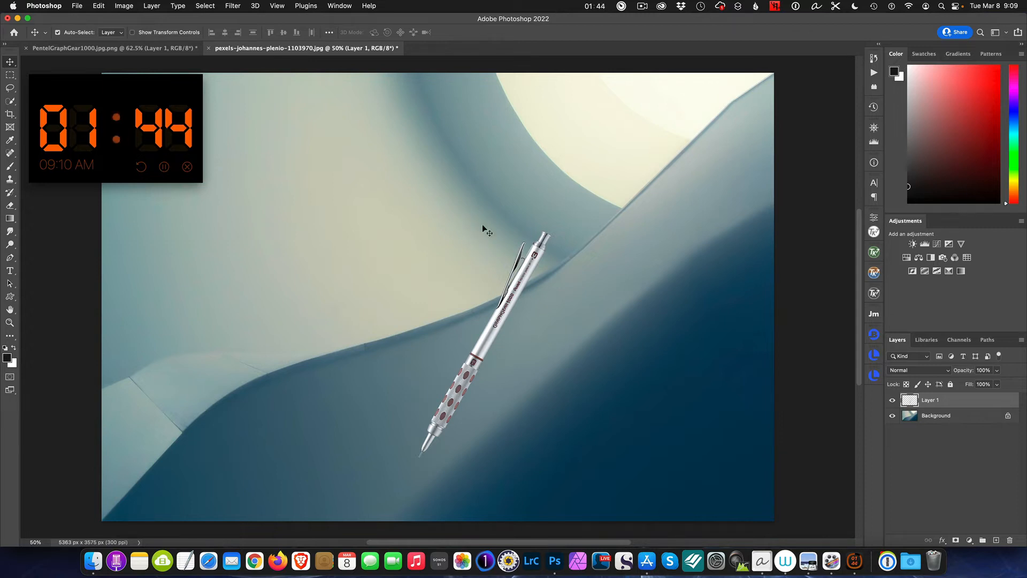
{"action": "left_click_drag", "start_coordinate": [514, 303], "coordinate": [604, 235]}
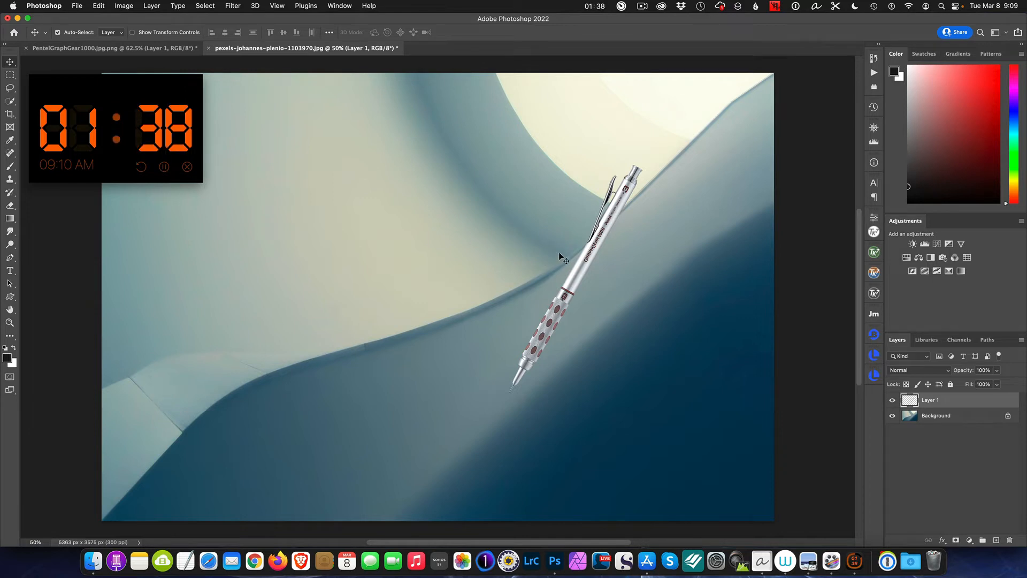
Step: Crop the composite to a 4:5 portrait ratio, with the pencil centred in the frame and cropped pixels kept
{"action": "left_click", "coordinate": [9, 114]}
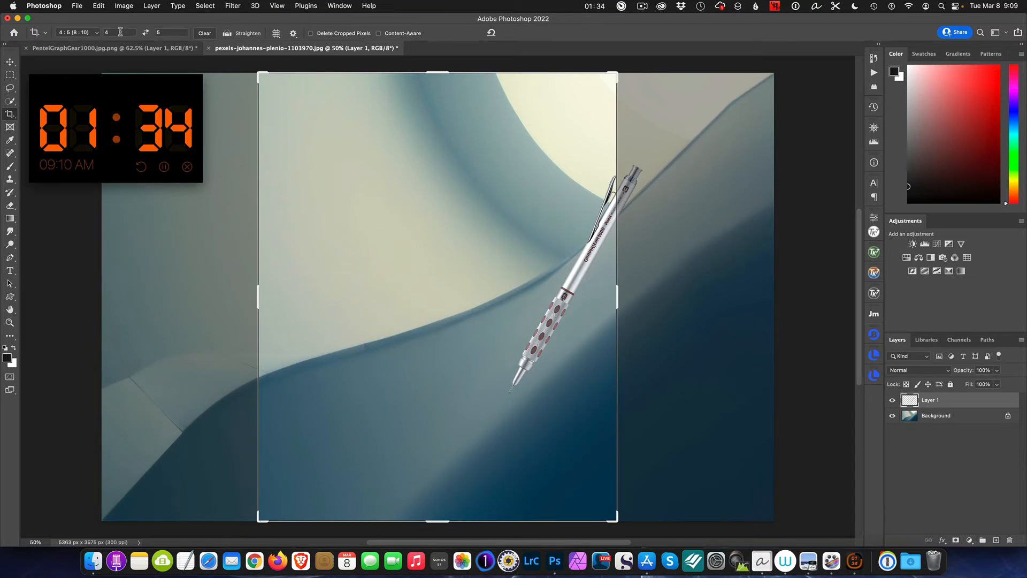
{"action": "left_click", "coordinate": [113, 32]}
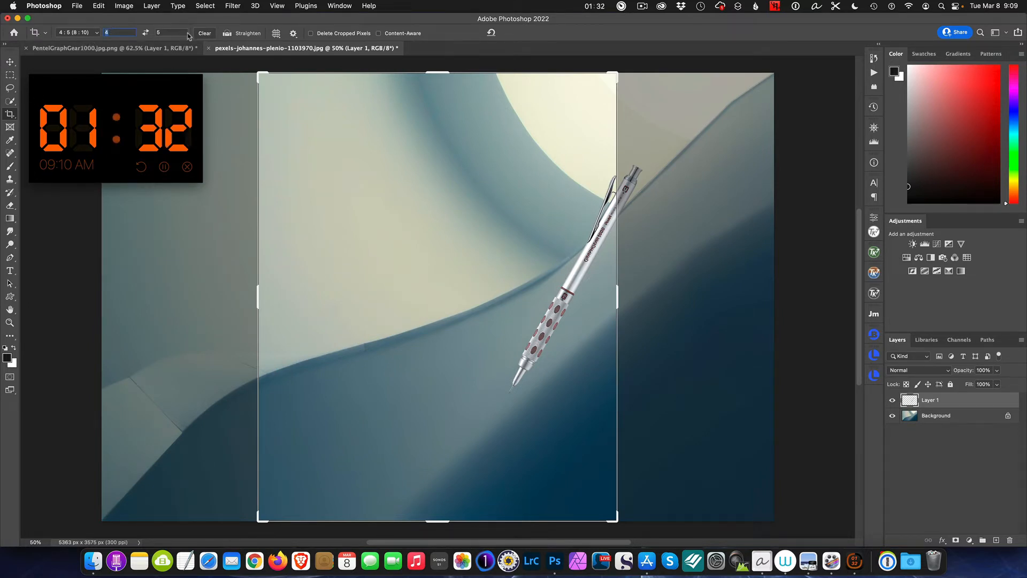
{"action": "left_click", "coordinate": [86, 33]}
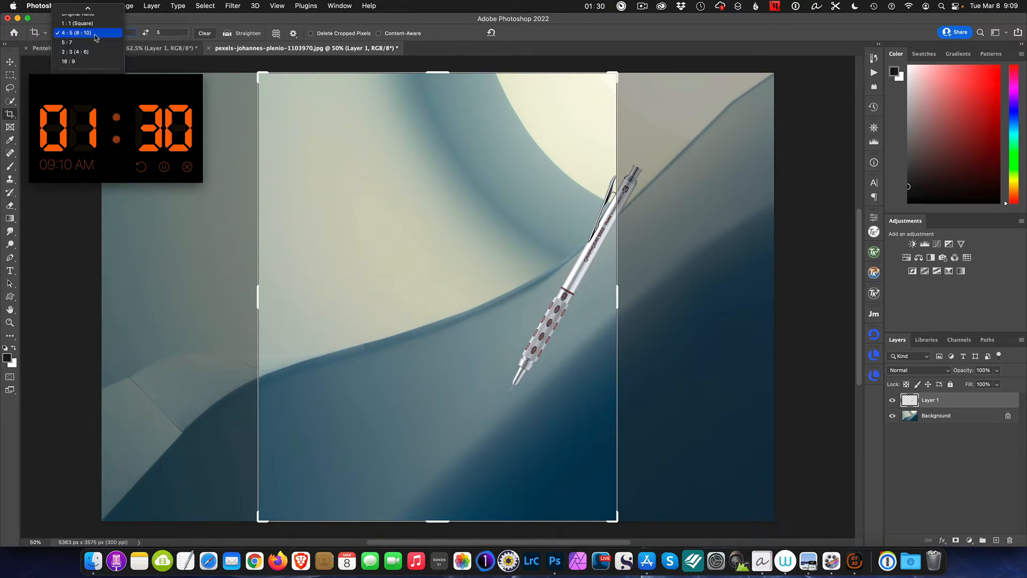
{"action": "left_click", "coordinate": [89, 25]}
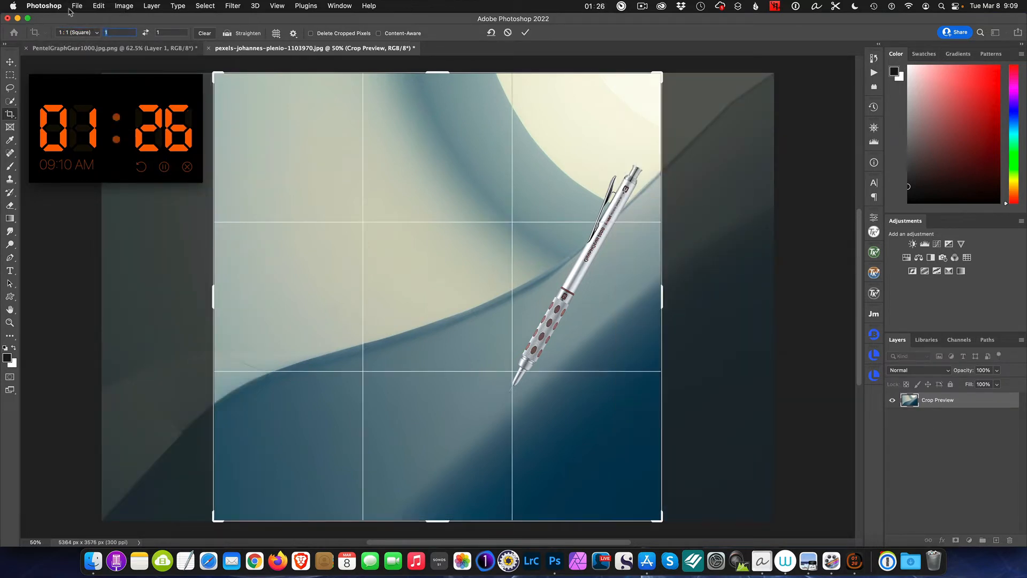
{"action": "left_click", "coordinate": [99, 32]}
{"action": "left_click", "coordinate": [85, 41]}
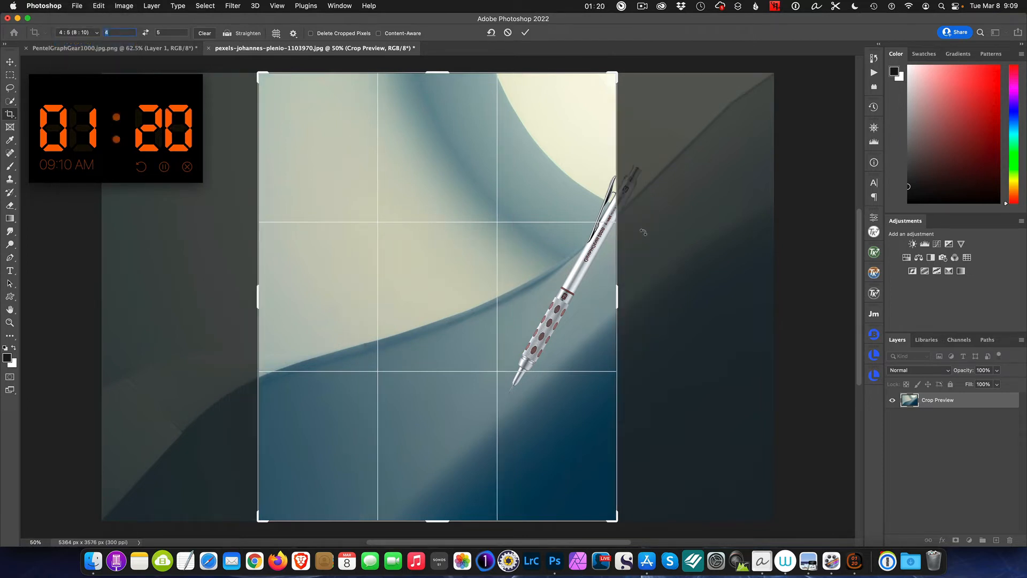
{"action": "mouse_move", "coordinate": [617, 298]}
{"action": "left_mouse_down"}
{"action": "mouse_move", "coordinate": [653, 288]}
{"action": "mouse_move", "coordinate": [630, 300]}
{"action": "left_mouse_up"}
{"action": "left_click_drag", "start_coordinate": [620, 299], "coordinate": [617, 294]}
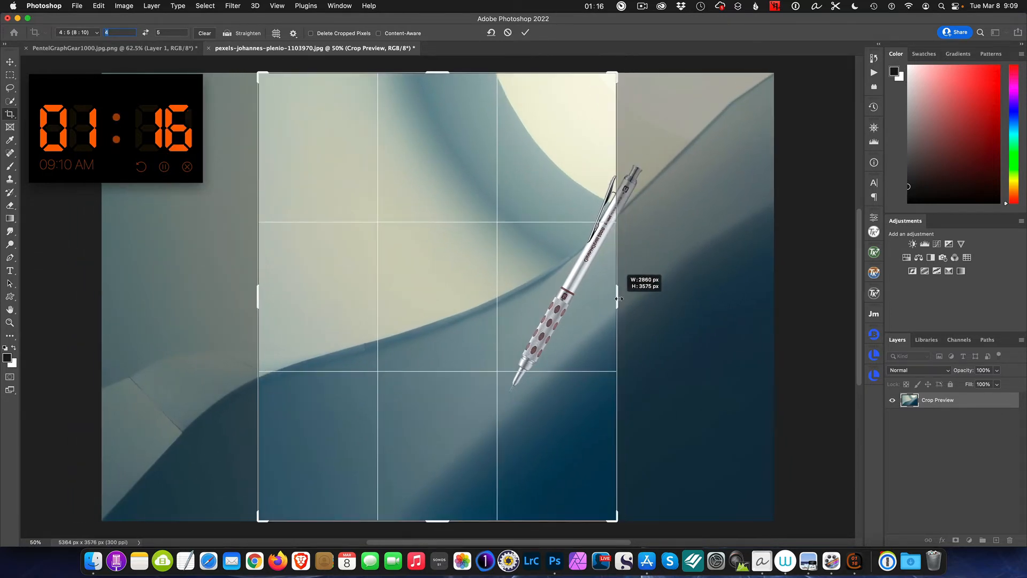
{"action": "left_click_drag", "start_coordinate": [452, 189], "coordinate": [331, 186]}
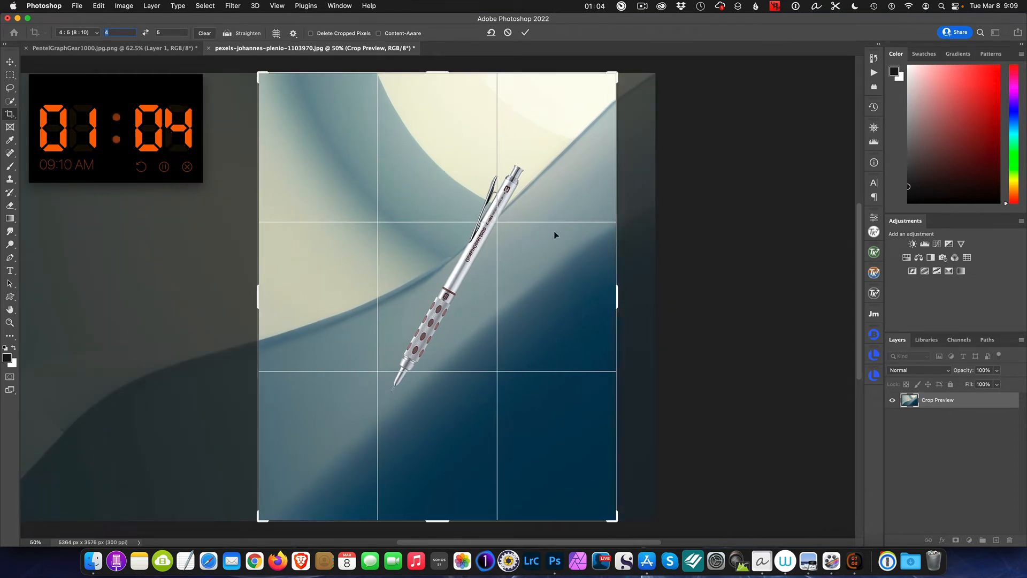
{"action": "left_click", "coordinate": [526, 33]}
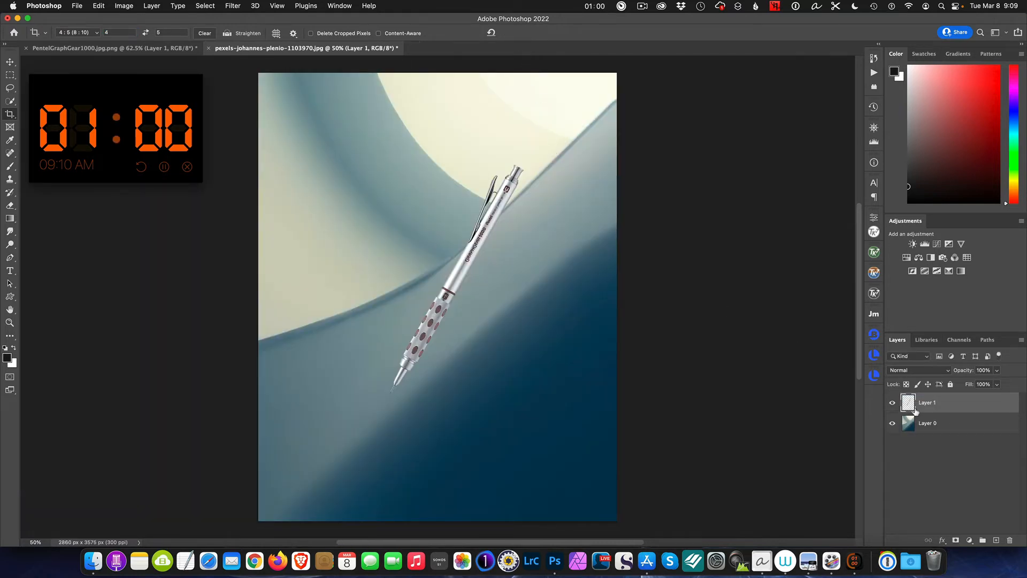
Step: Free-transform the pencil layer, enlarging it proportionally to fill most of the canvas height and centring it on the background
{"action": "key", "text": "super+t"}
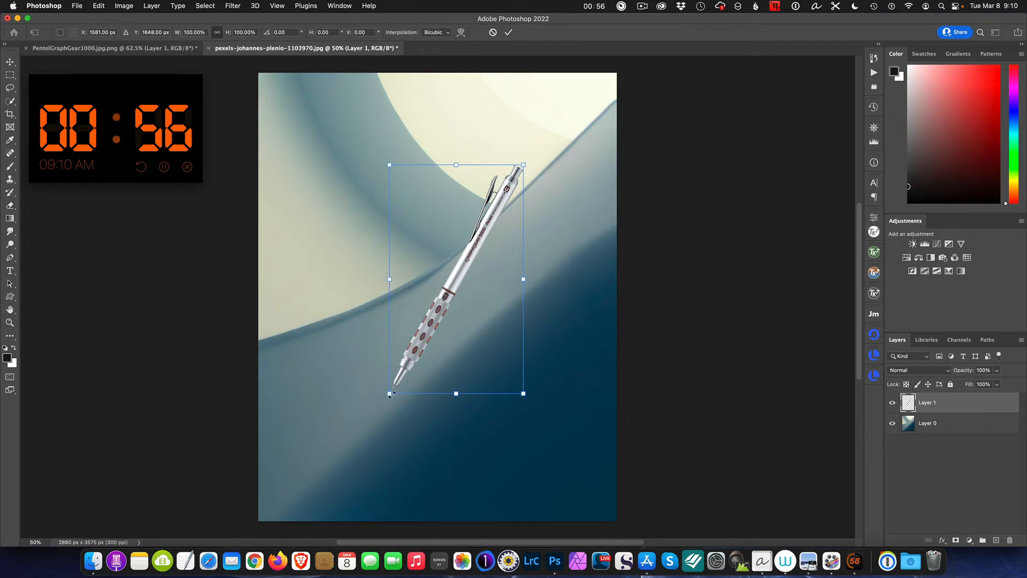
{"action": "left_click_drag", "start_coordinate": [387, 395], "coordinate": [318, 516]}
{"action": "left_click_drag", "start_coordinate": [525, 164], "coordinate": [543, 131]}
{"action": "left_click_drag", "start_coordinate": [480, 232], "coordinate": [501, 227]}
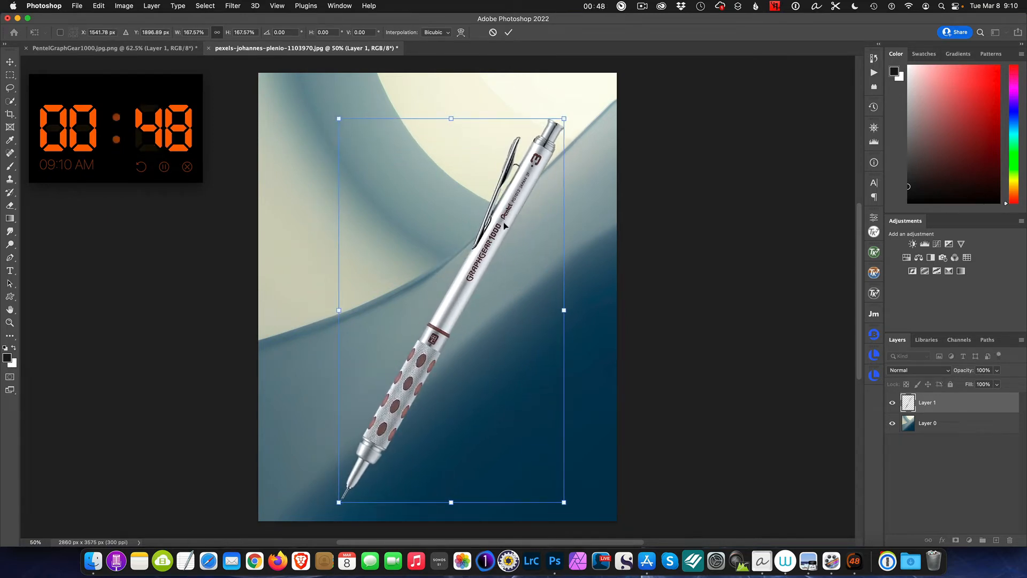
{"action": "left_click_drag", "start_coordinate": [564, 118], "coordinate": [573, 105]}
{"action": "key", "text": "Return"}
{"action": "key", "text": "c"}
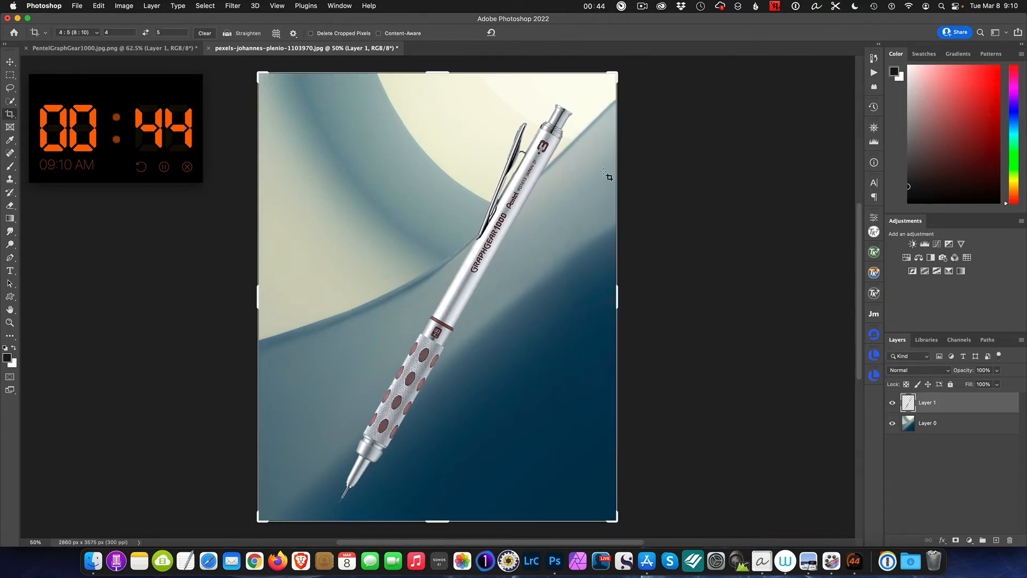
Step: Add a Drop Shadow to the pencil layer with a 117° light angle
{"action": "left_click", "coordinate": [945, 542]}
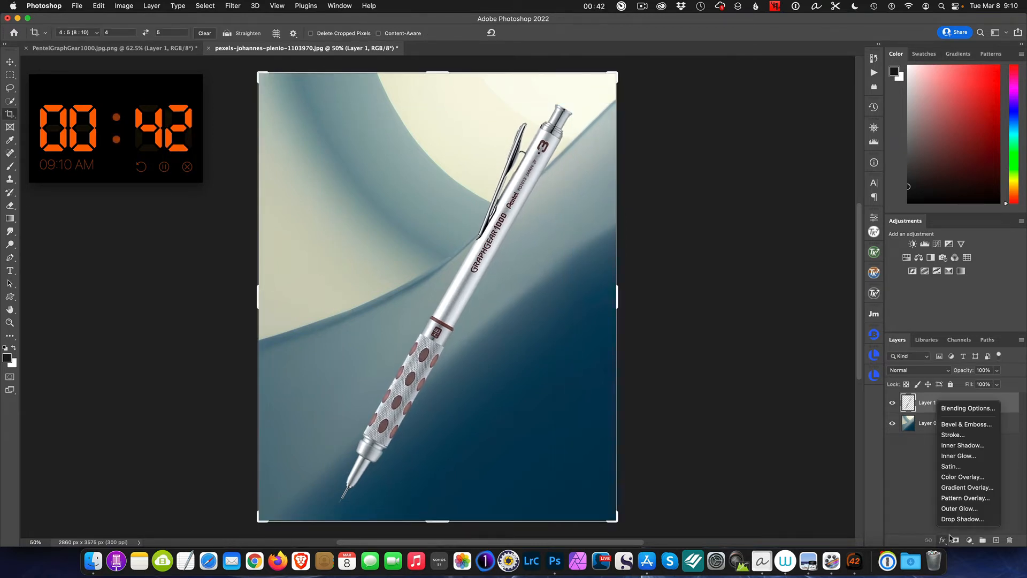
{"action": "left_click", "coordinate": [957, 518]}
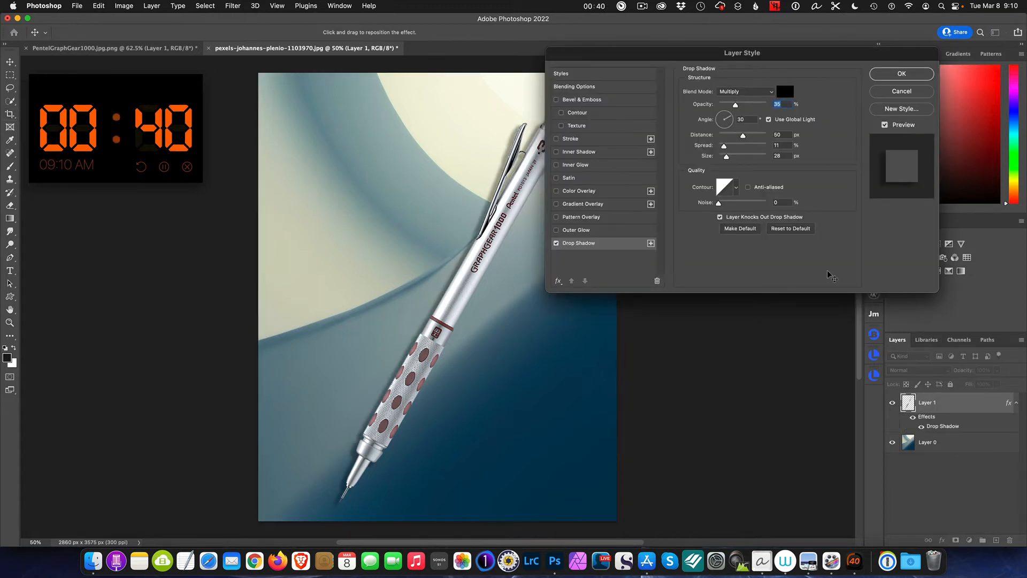
{"action": "left_click_drag", "start_coordinate": [730, 125], "coordinate": [722, 114]}
{"action": "left_click", "coordinate": [901, 74]}
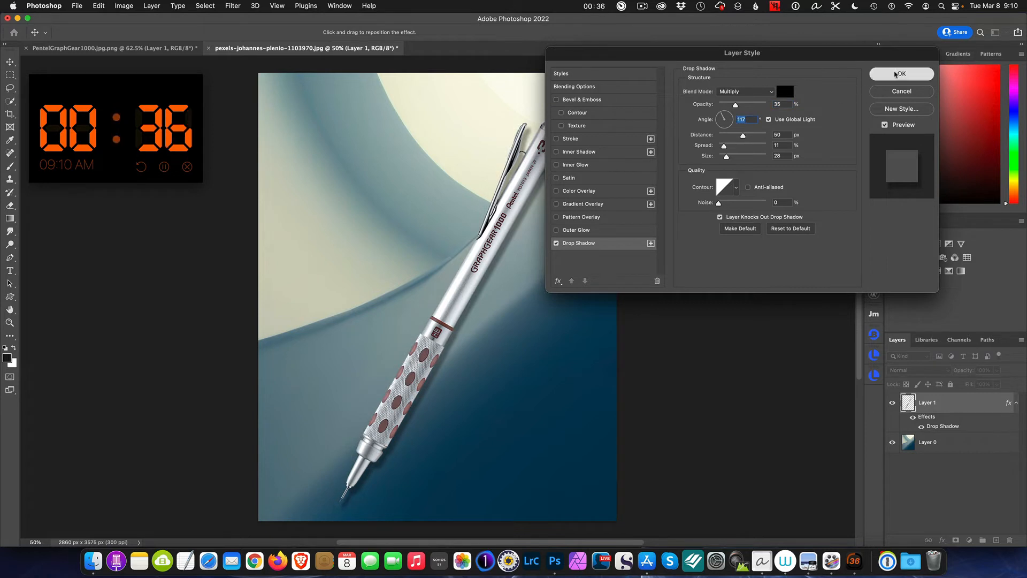
{"action": "key", "text": "c"}
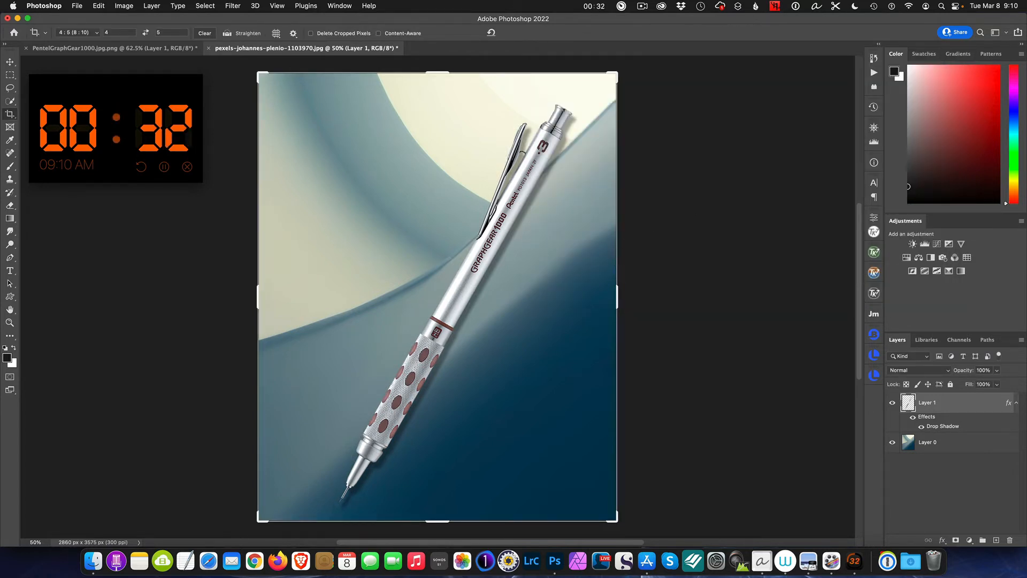
Step: Stamp all visible layers into a new top layer and convert it to a smart object
{"action": "left_click", "coordinate": [9, 62]}
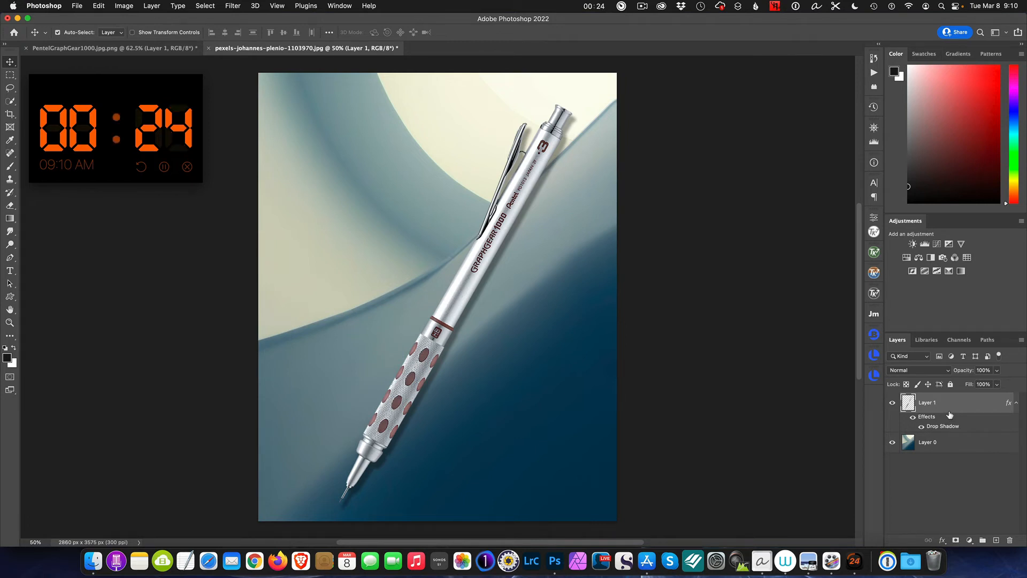
{"action": "key", "text": "alt+shift+super+e"}
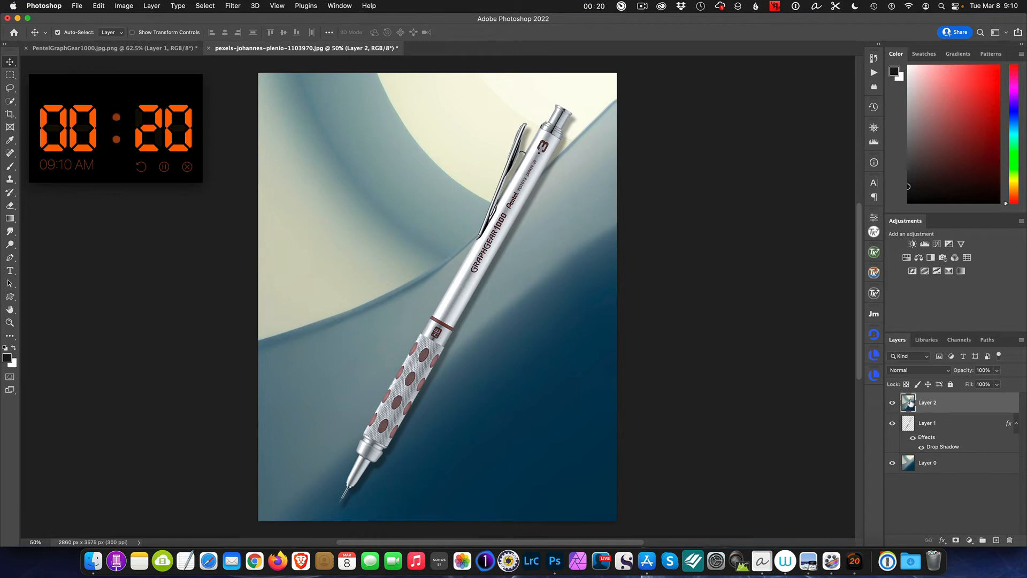
{"action": "right_click", "coordinate": [943, 408]}
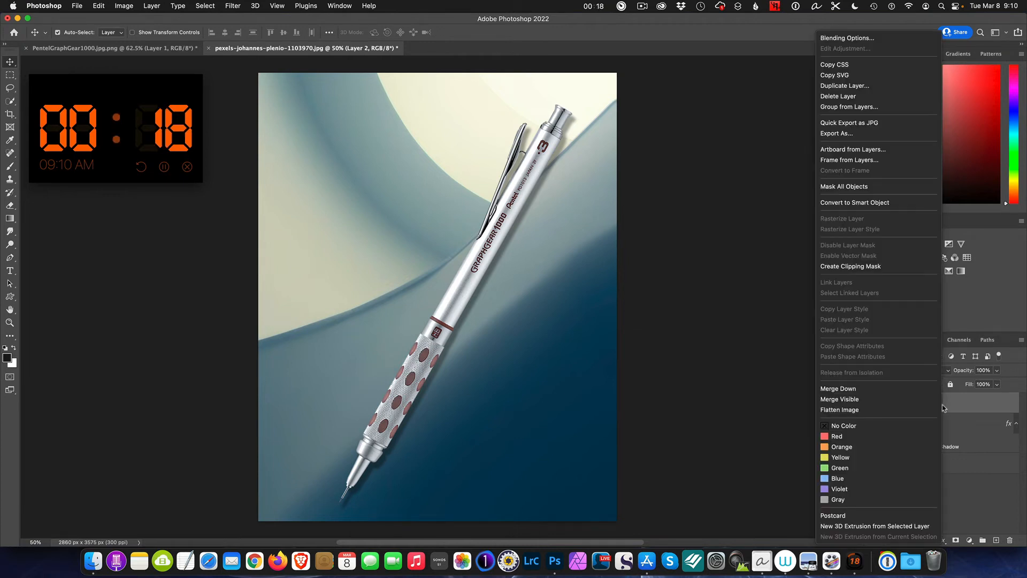
{"action": "left_click", "coordinate": [865, 205]}
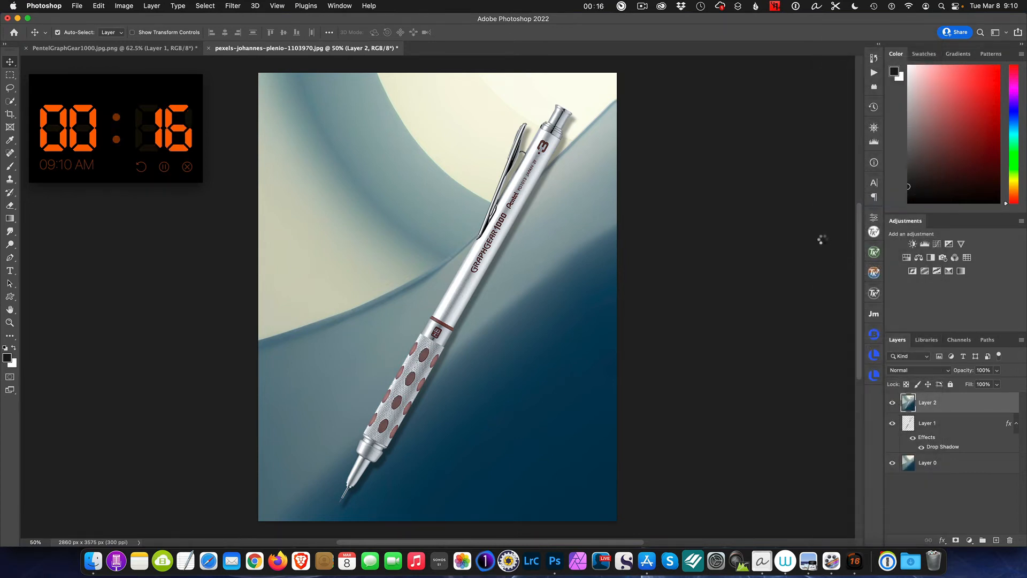
Step: Apply a 50-300mm Zoom Lens Flare at 100% brightness to the stamped smart object, centred near the pencil's upper end
{"action": "left_click", "coordinate": [233, 6]}
{"action": "mouse_move", "coordinate": [263, 195]}
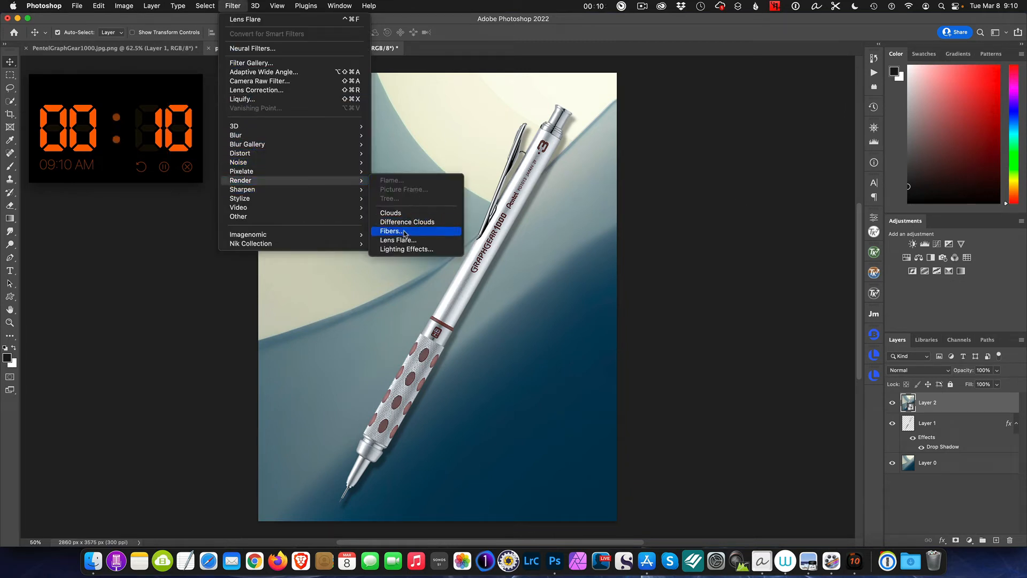
{"action": "left_click", "coordinate": [412, 241]}
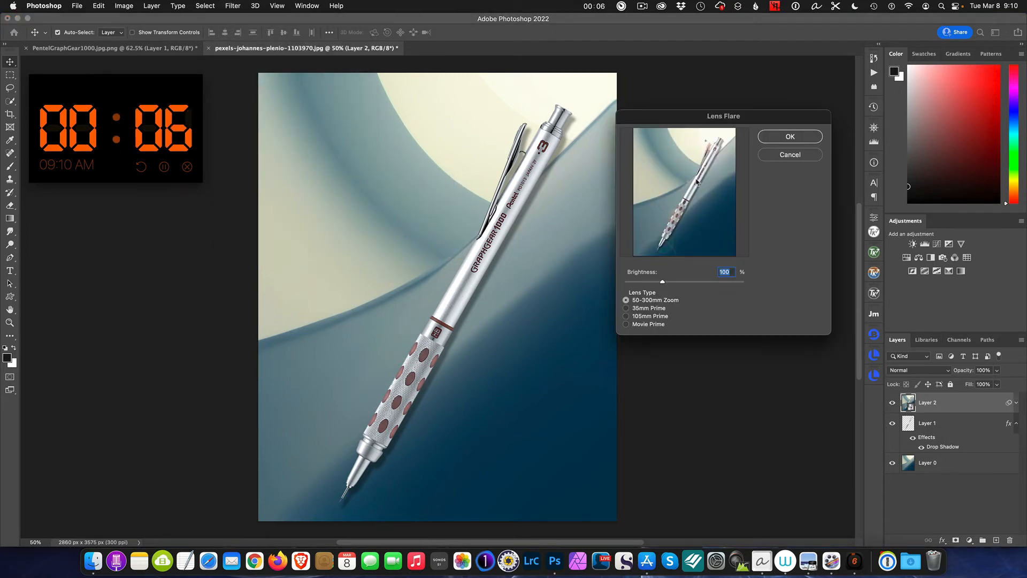
{"action": "left_click", "coordinate": [716, 149]}
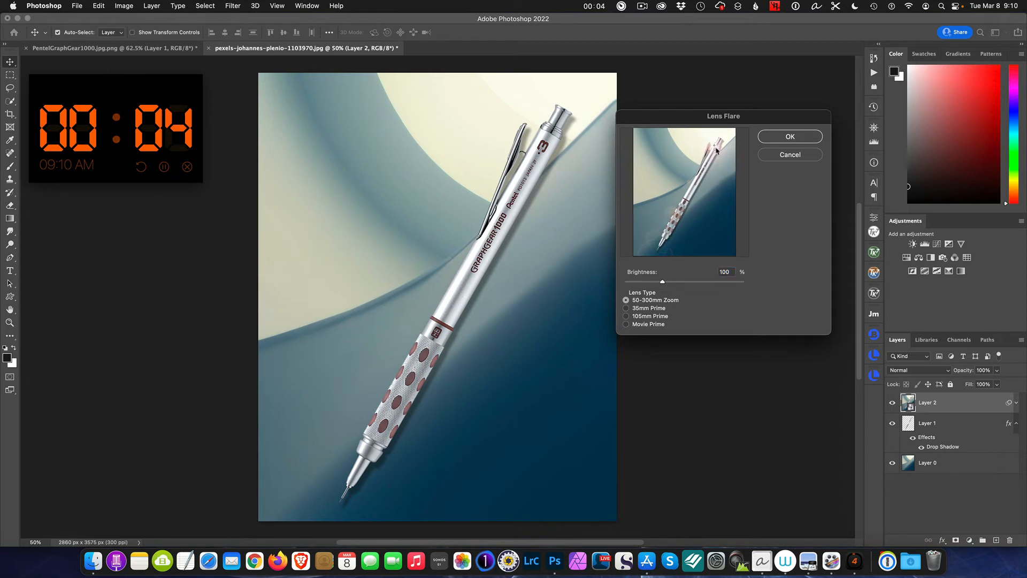
{"action": "left_click", "coordinate": [783, 135]}
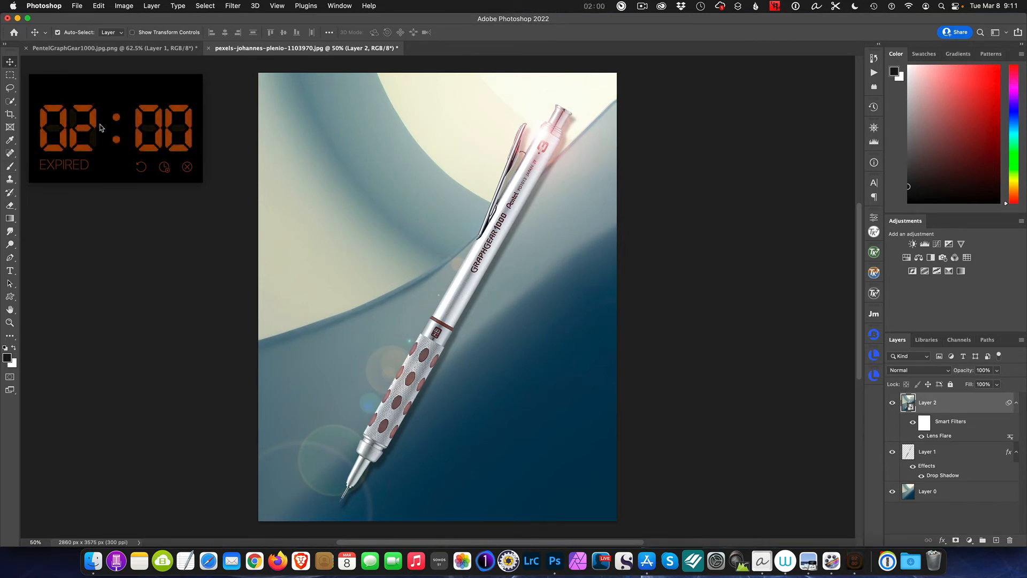
Step: Dismiss the expired countdown timer
{"action": "left_click", "coordinate": [187, 168]}
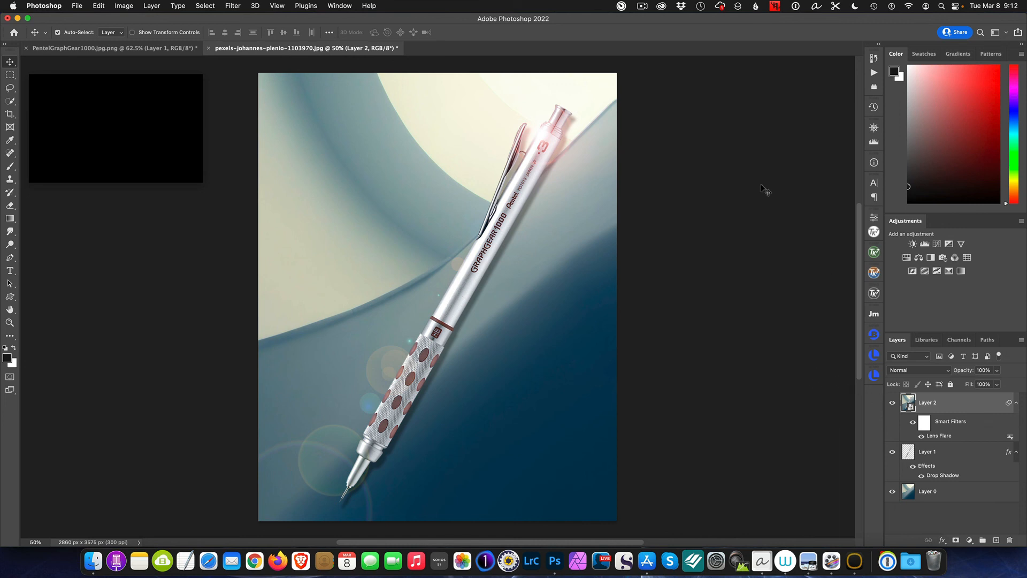
{"action": "left_click", "coordinate": [642, 7]}
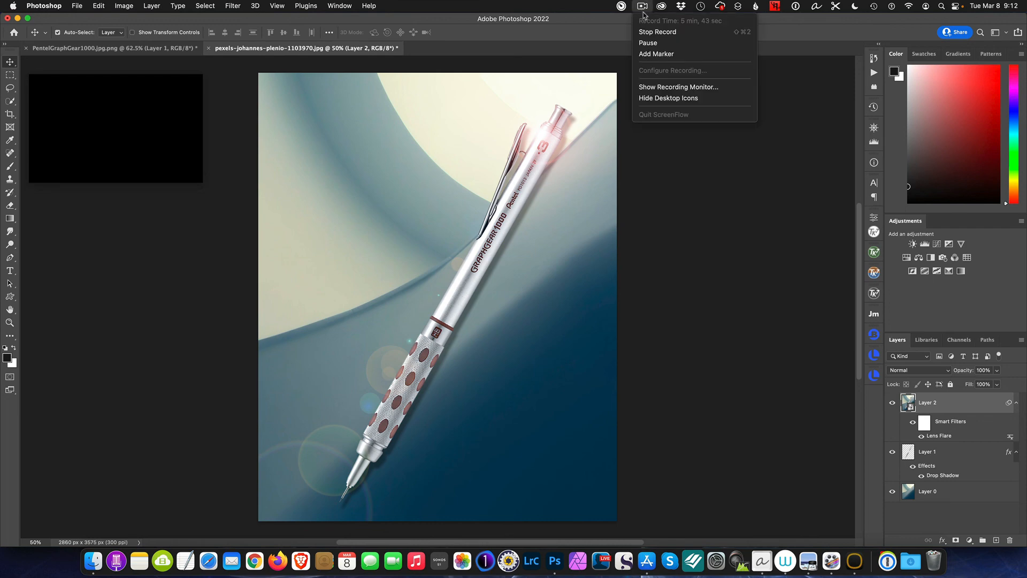
{"action": "left_click", "coordinate": [662, 32]}
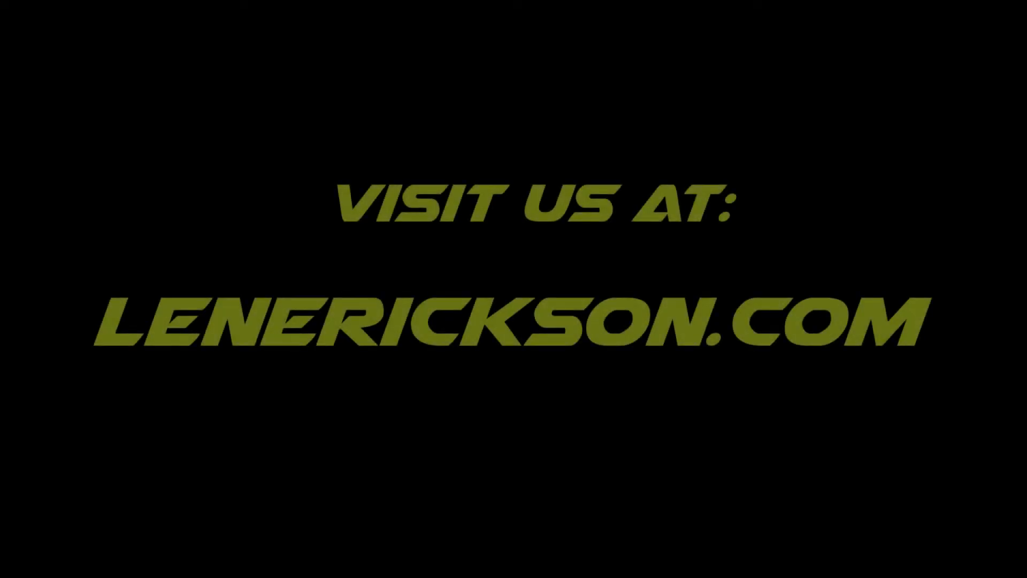